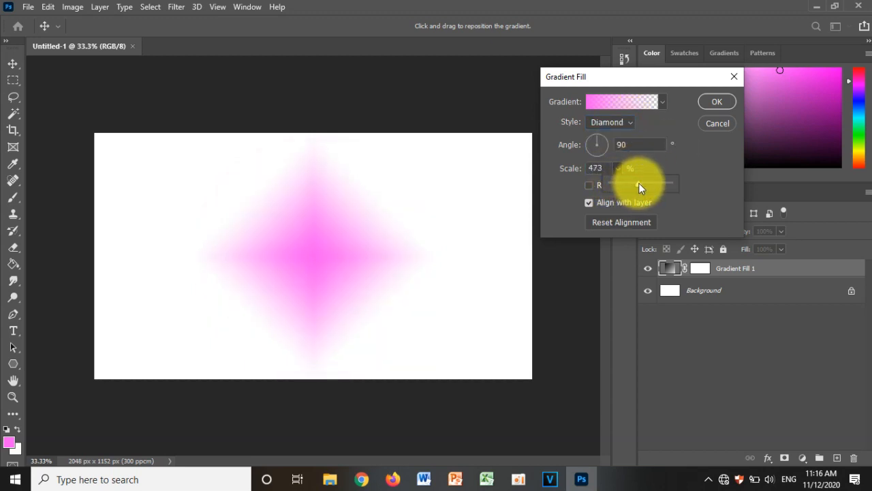
# Reverse the diamond gradient fill, set its scale to 286%, and apply it.
pyautogui.moveTo(640, 182); pyautogui.dragTo(623, 186)
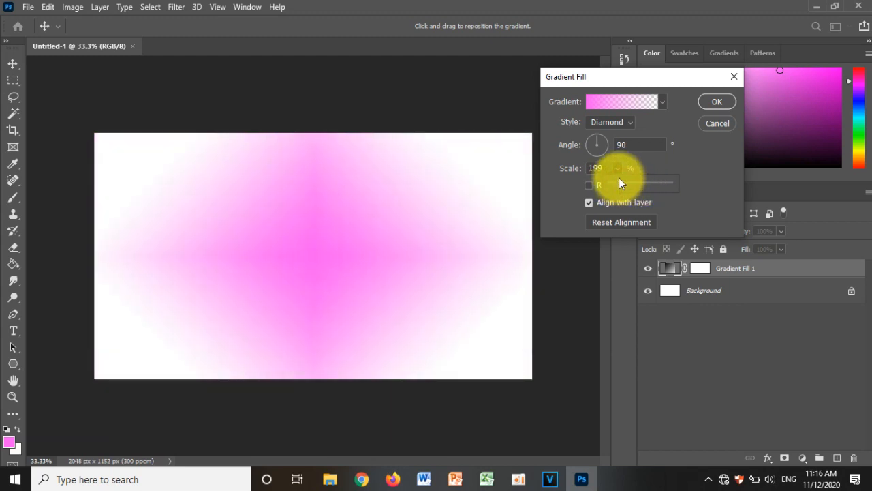
pyautogui.click(618, 174)
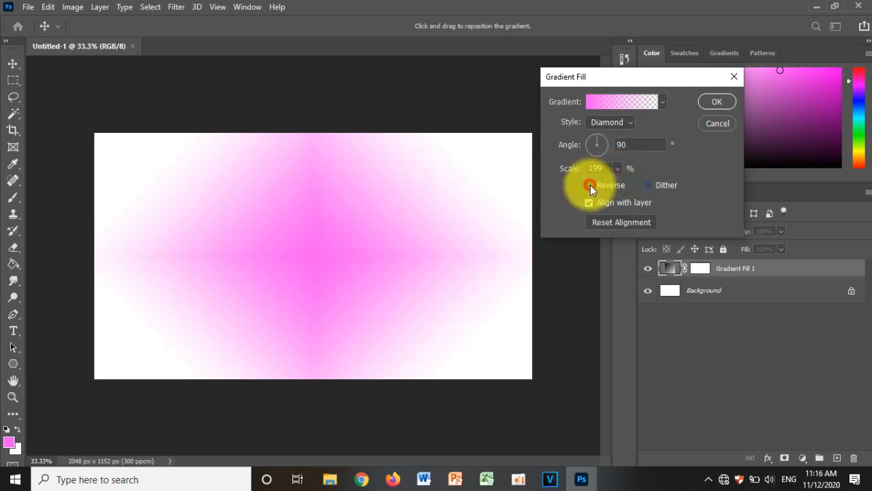
pyautogui.click(590, 185)
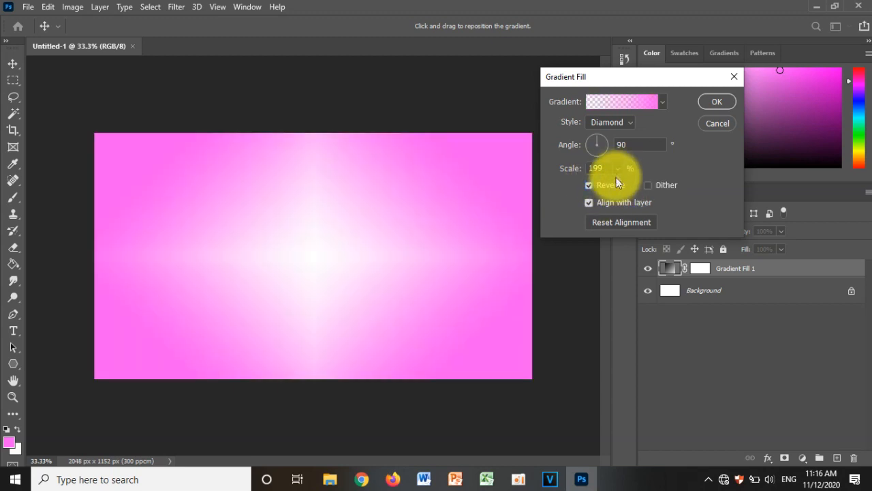
pyautogui.click(618, 169)
pyautogui.moveTo(619, 185); pyautogui.dragTo(622, 182)
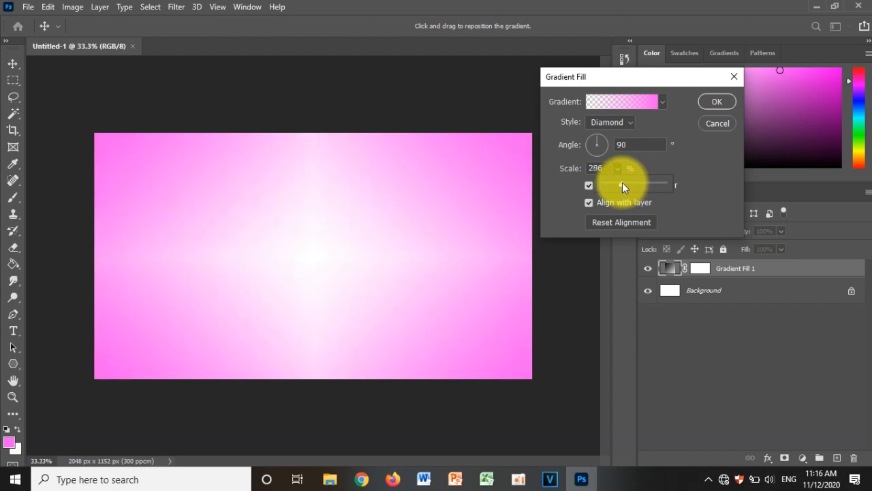
pyautogui.click(714, 101)
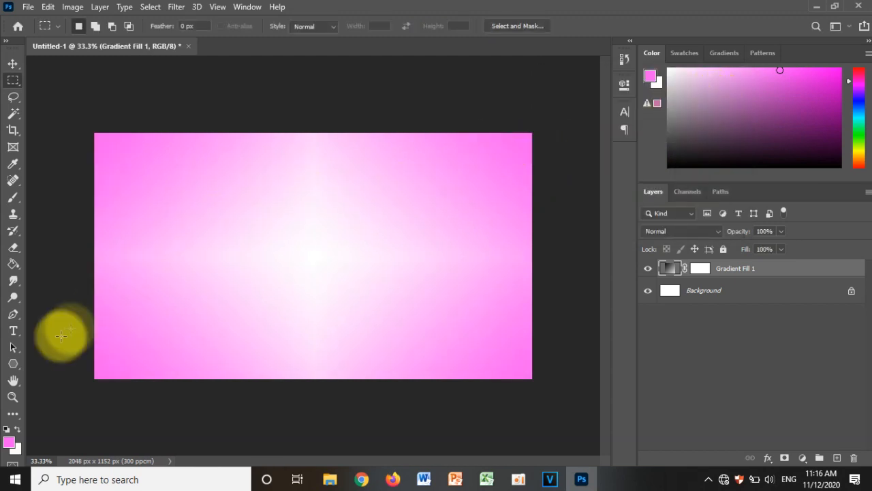
# Add the horizontal text "PHONE" across the canvas, left of its centre.
pyautogui.click(13, 330)
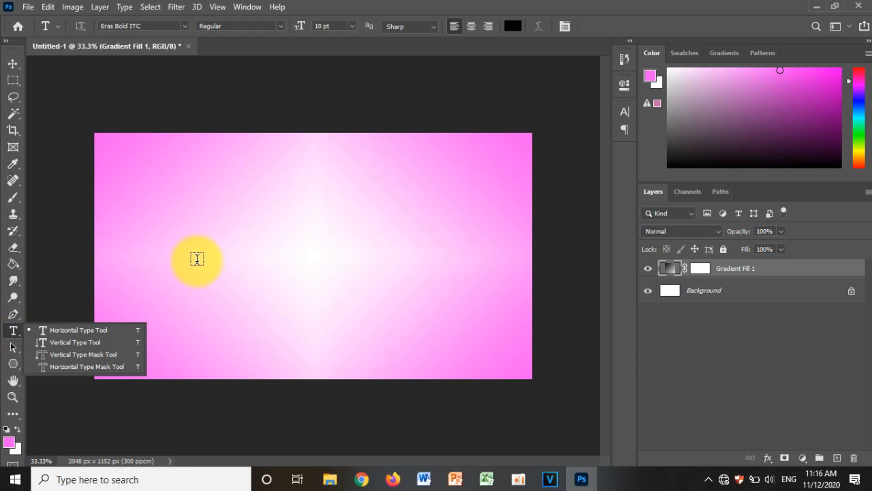
pyautogui.click(193, 260)
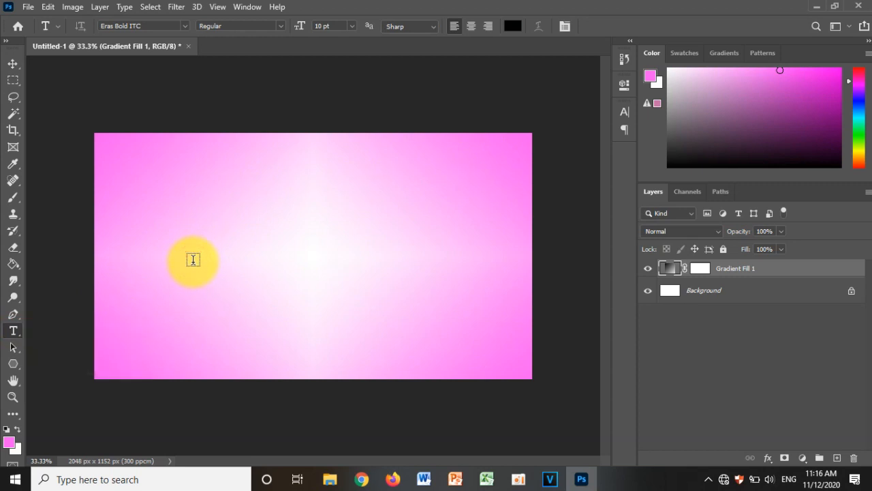
pyautogui.click(196, 260)
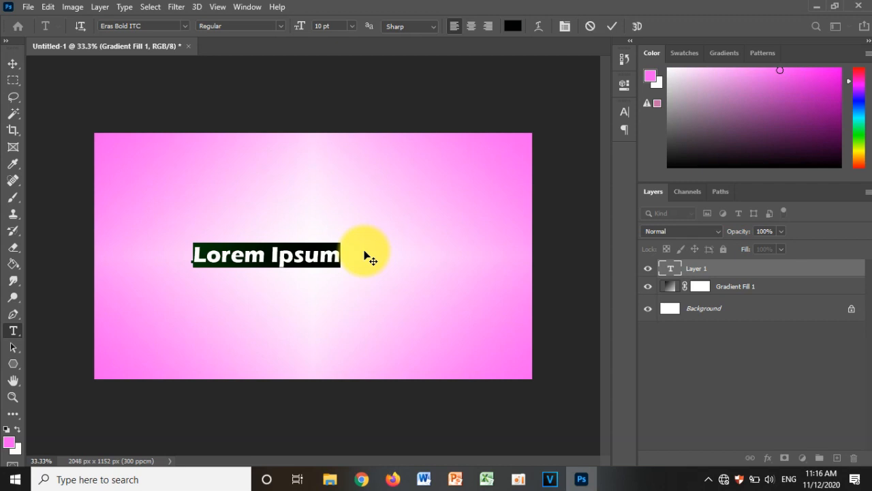
pyautogui.write('P')
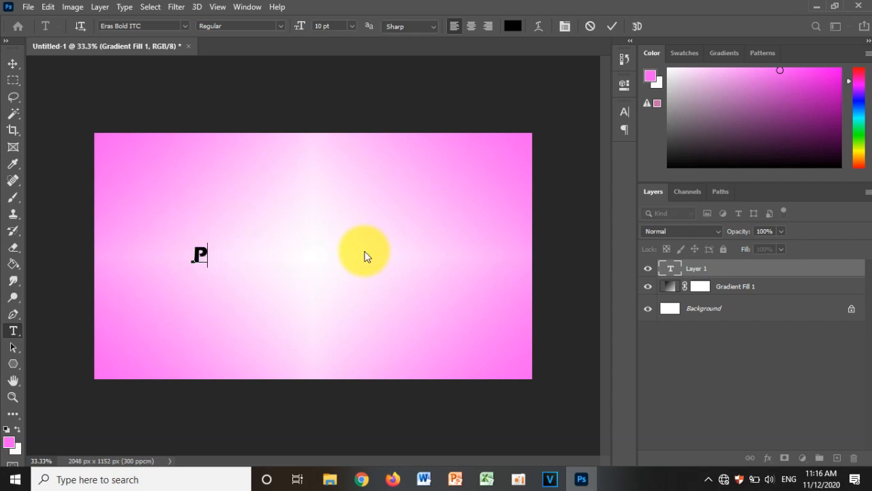
pyautogui.write('HONE')
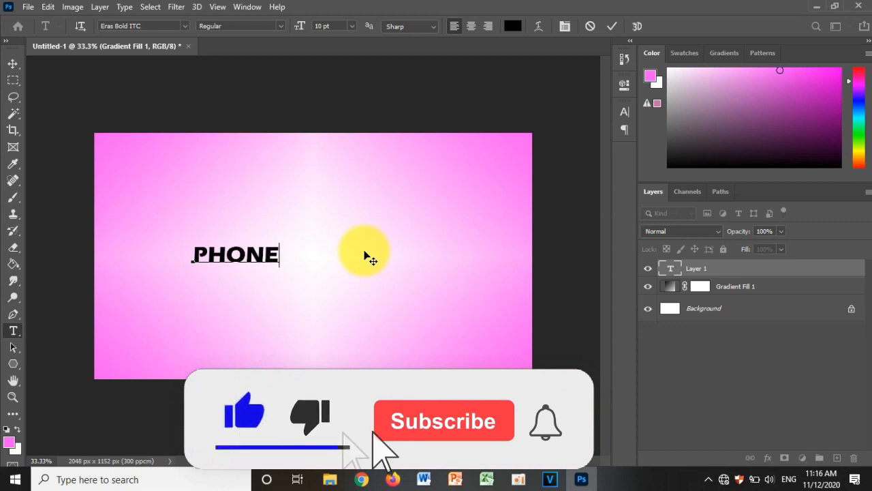
pyautogui.click(612, 26)
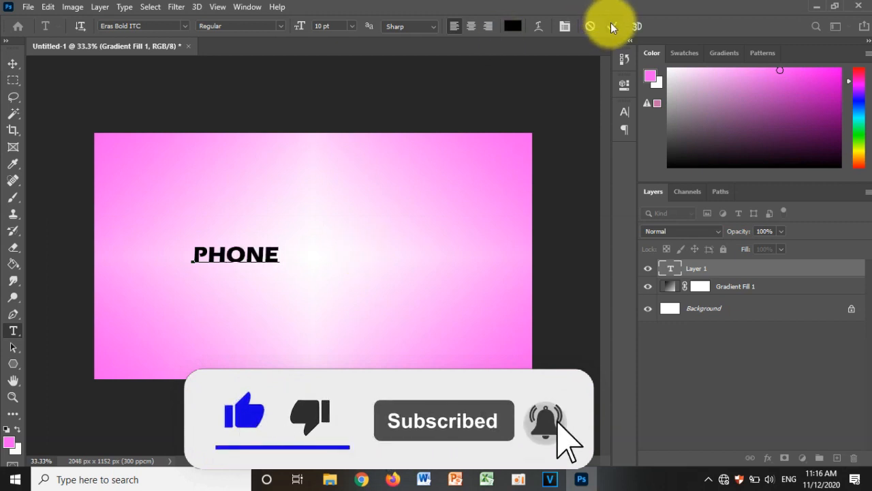
# Move the PHONE text toward the canvas's left edge and scale it up to about 403% so it spans most of the width.
pyautogui.hotkey('ctrl', 't')
pyautogui.moveTo(220, 254); pyautogui.dragTo(162, 254)
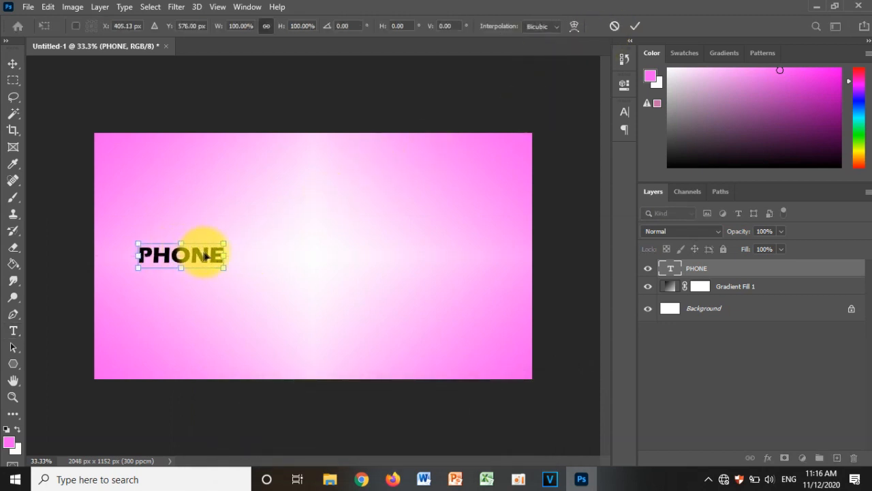
pyautogui.moveTo(224, 255); pyautogui.dragTo(484, 260)
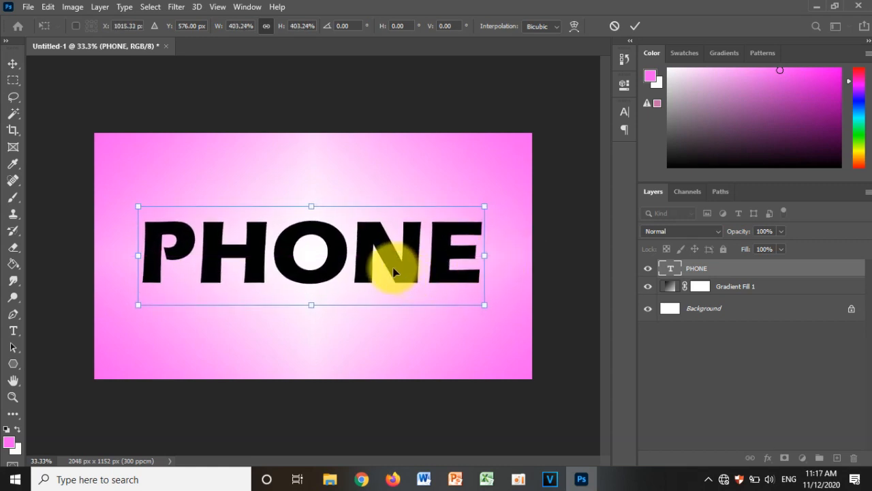
pyautogui.click(634, 28)
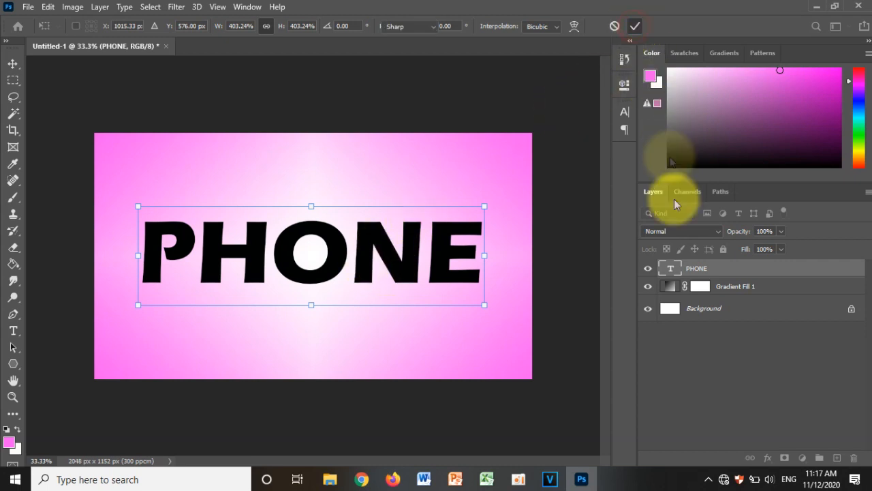
# Add a Color Overlay in near-white fefdfd to the PHONE text layer at 100% opacity.
pyautogui.rightClick(706, 271)
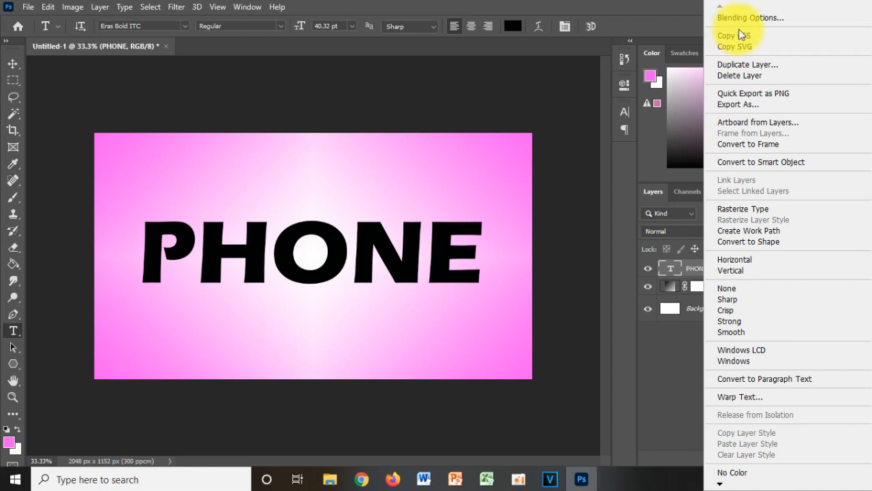
pyautogui.click(748, 18)
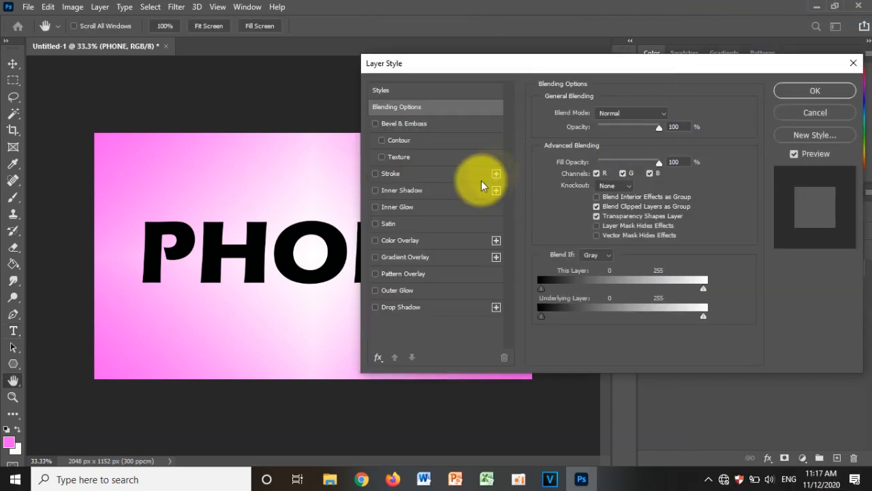
pyautogui.click(412, 240)
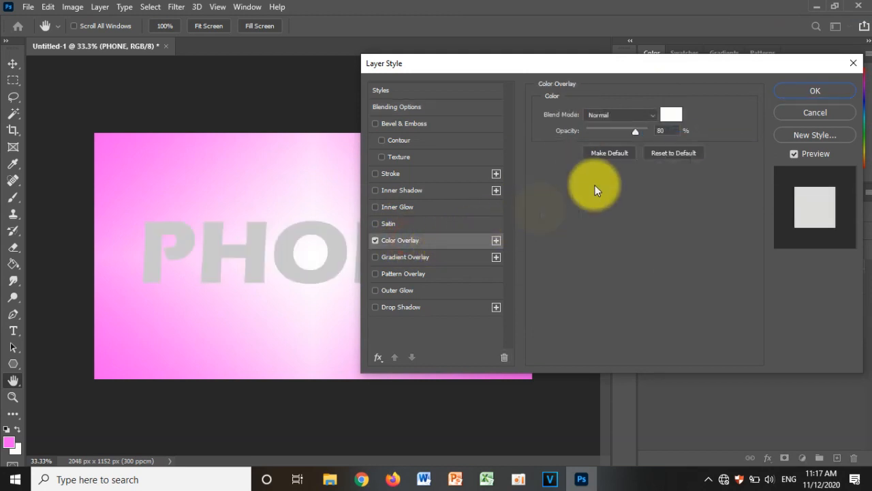
pyautogui.click(672, 117)
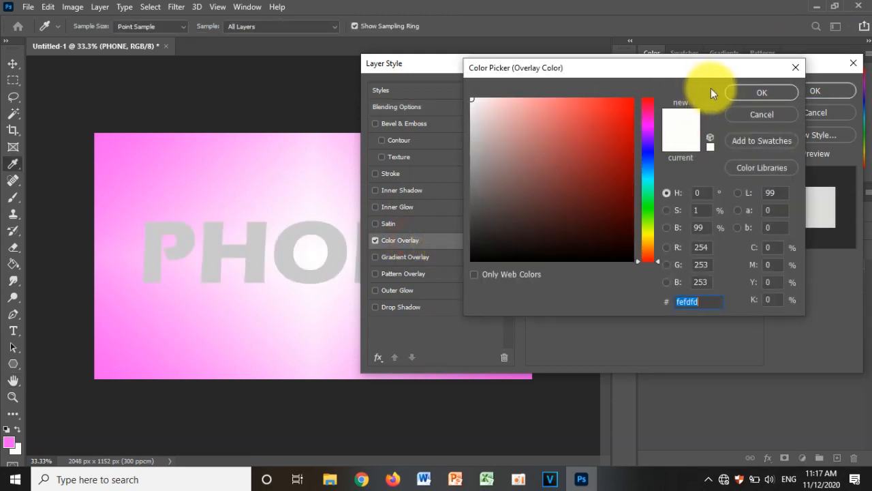
pyautogui.click(735, 92)
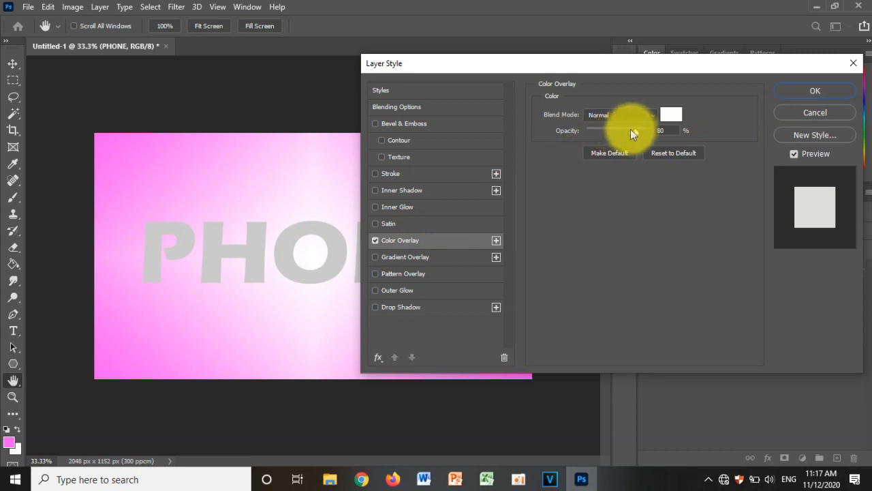
pyautogui.moveTo(646, 128); pyautogui.dragTo(669, 129)
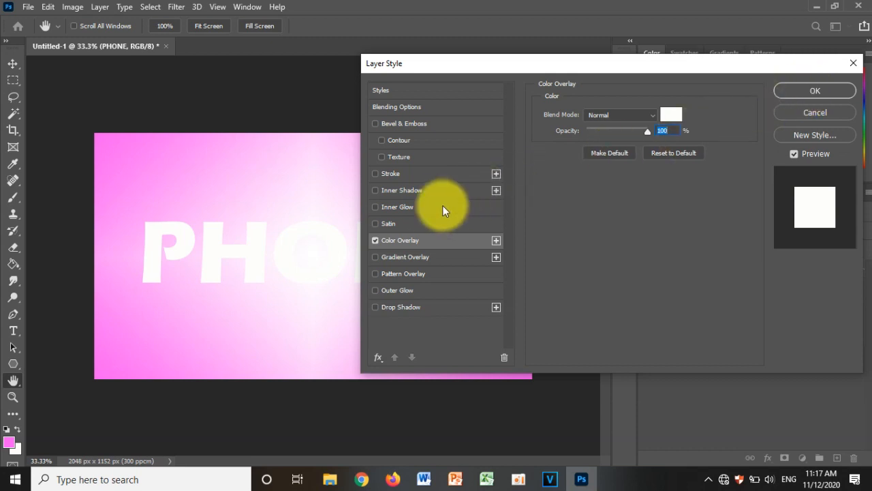
# Add a gradient stroke to the PHONE text, set the gradient's end stop to blue 1e00ff, and apply the layer style.
pyautogui.click(410, 174)
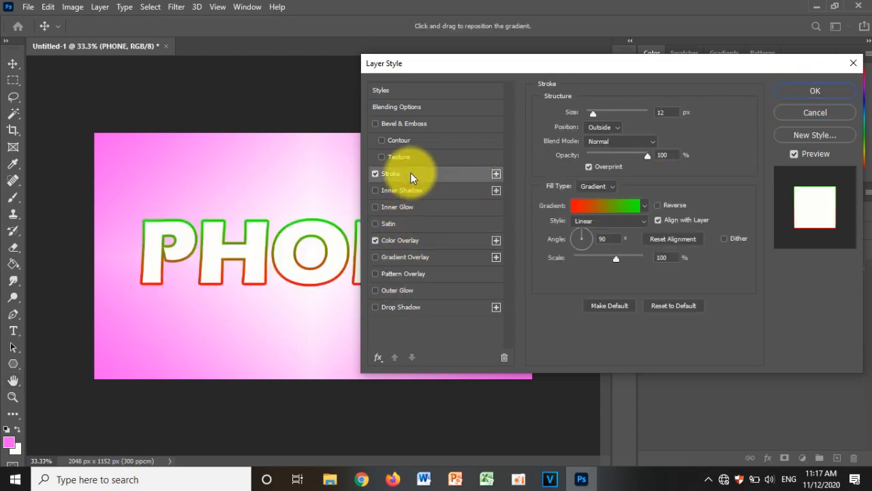
pyautogui.click(594, 206)
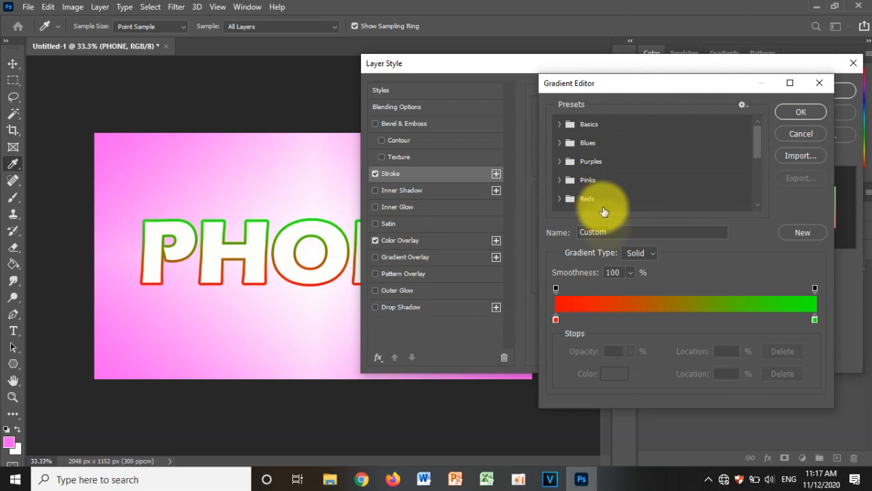
pyautogui.click(814, 318)
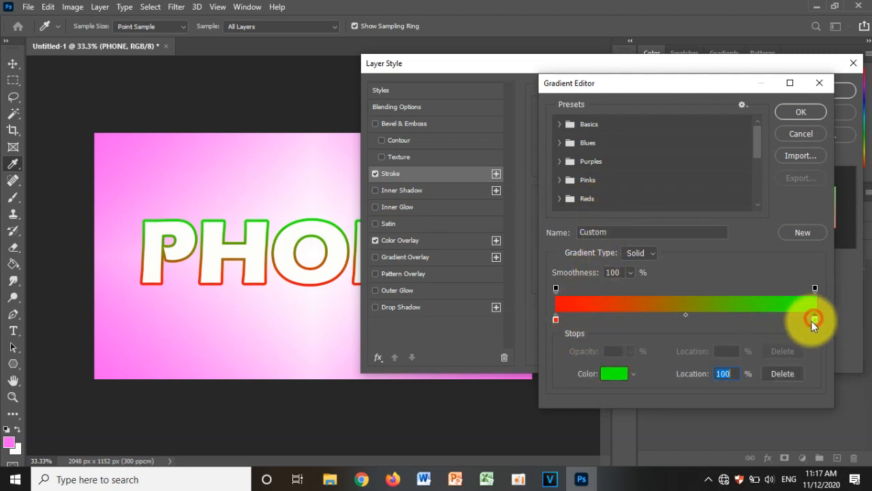
pyautogui.click(610, 374)
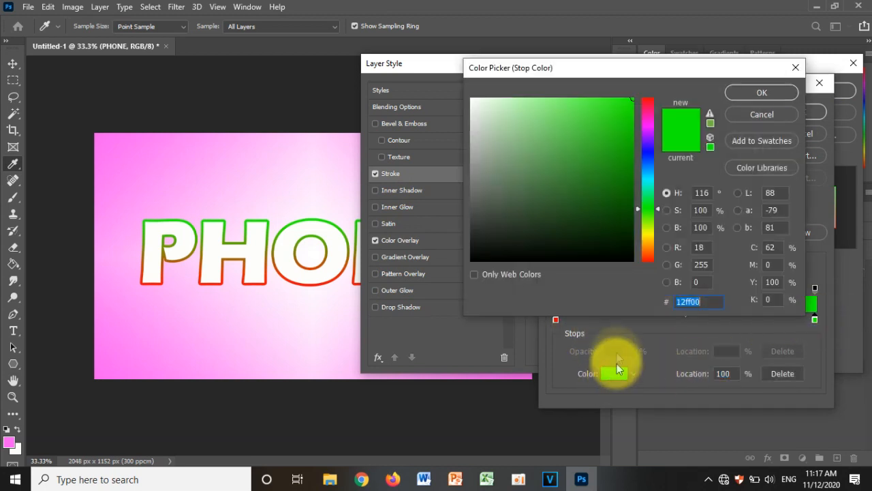
pyautogui.click(649, 149)
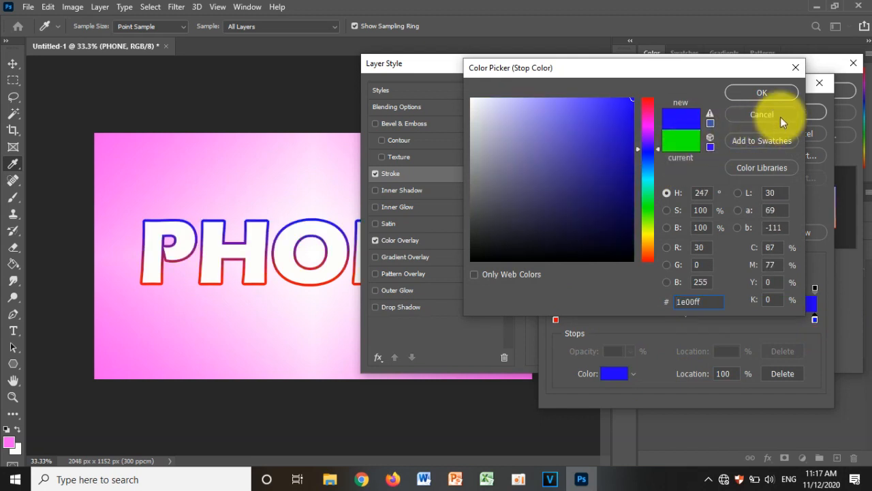
pyautogui.click(777, 92)
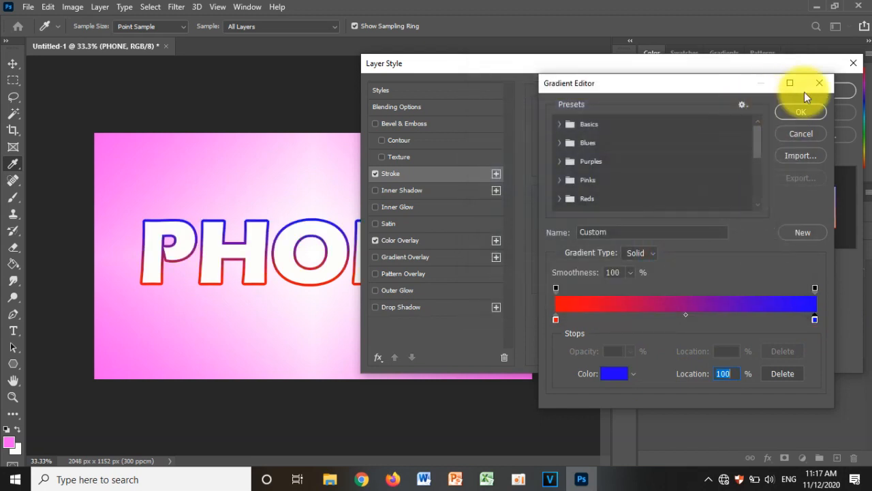
pyautogui.click(801, 111)
pyautogui.click(808, 89)
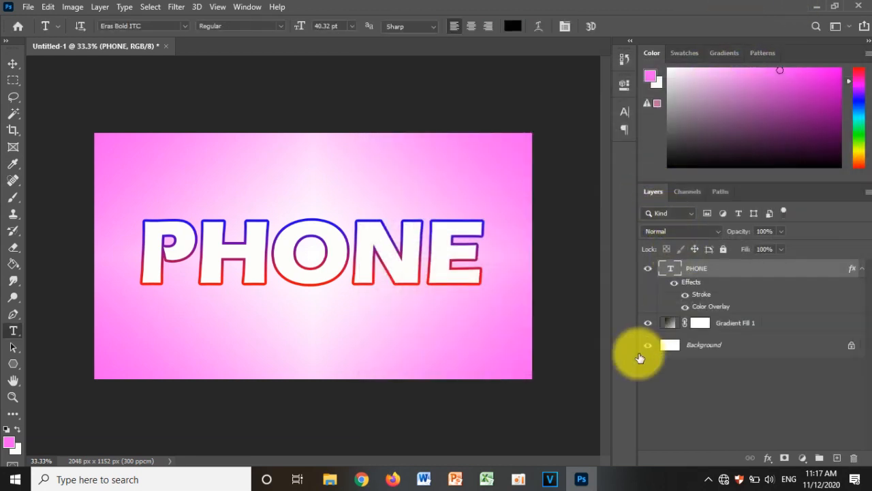
# Hide the Gradient Fill 1 and Background layers.
pyautogui.click(649, 324)
pyautogui.click(648, 346)
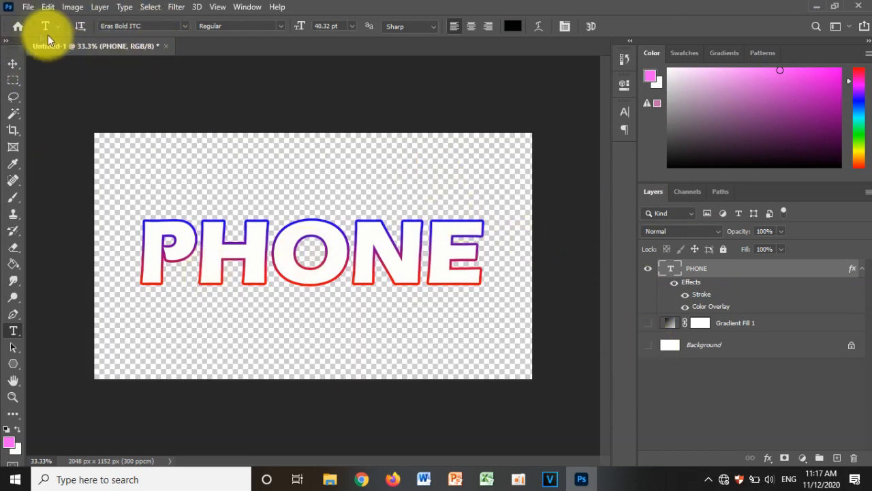
# Save the document on the computer in the Pictures folder as a PNG named FGFH, using the large file size option.
pyautogui.click(28, 7)
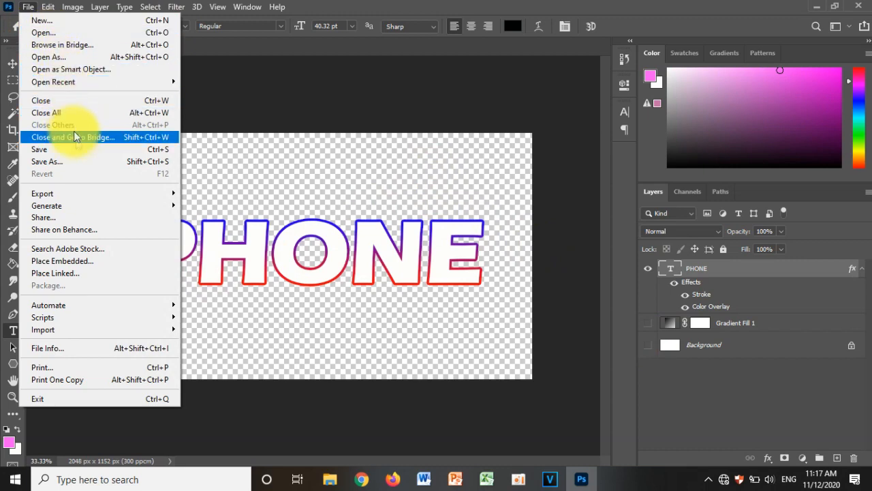
pyautogui.click(80, 161)
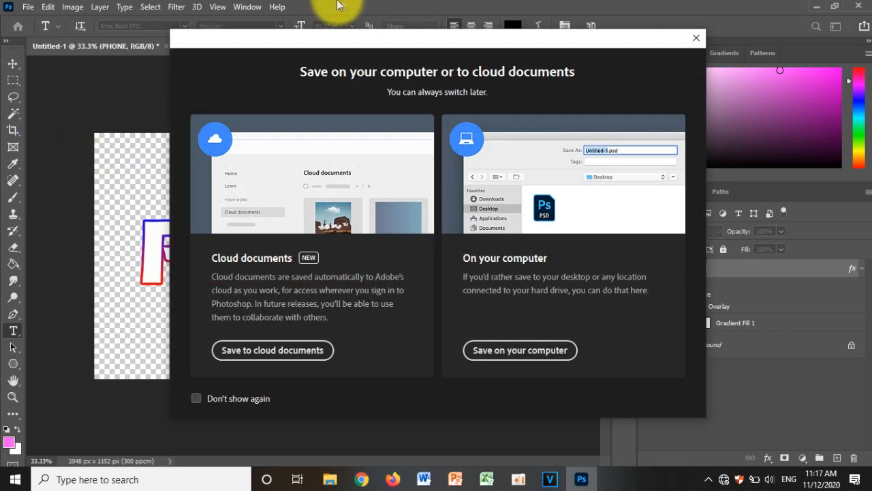
pyautogui.click(488, 354)
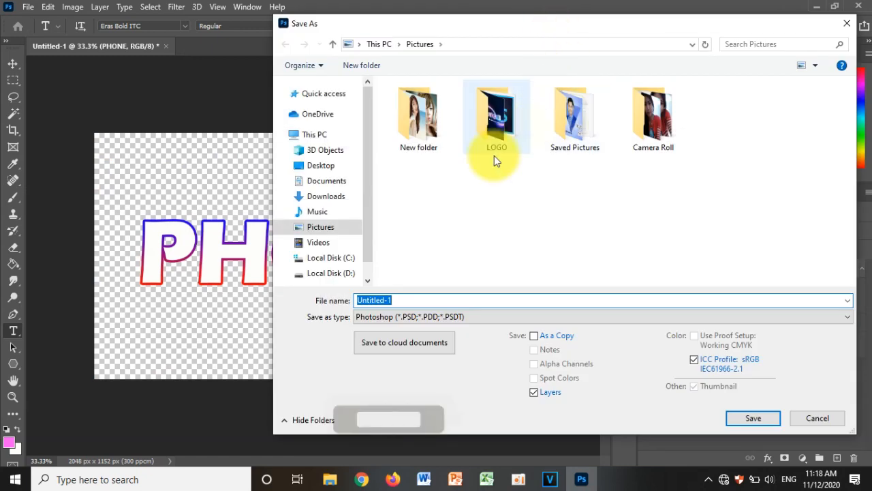
pyautogui.click(345, 243)
pyautogui.click(336, 229)
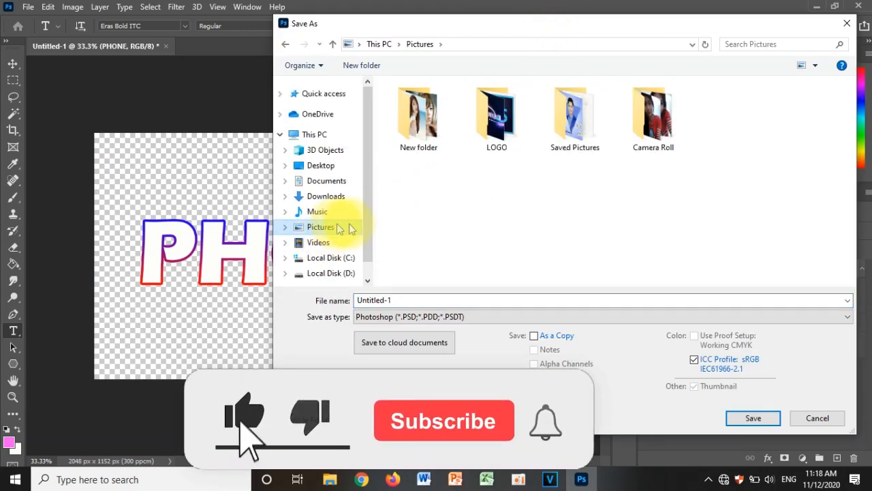
pyautogui.click(516, 315)
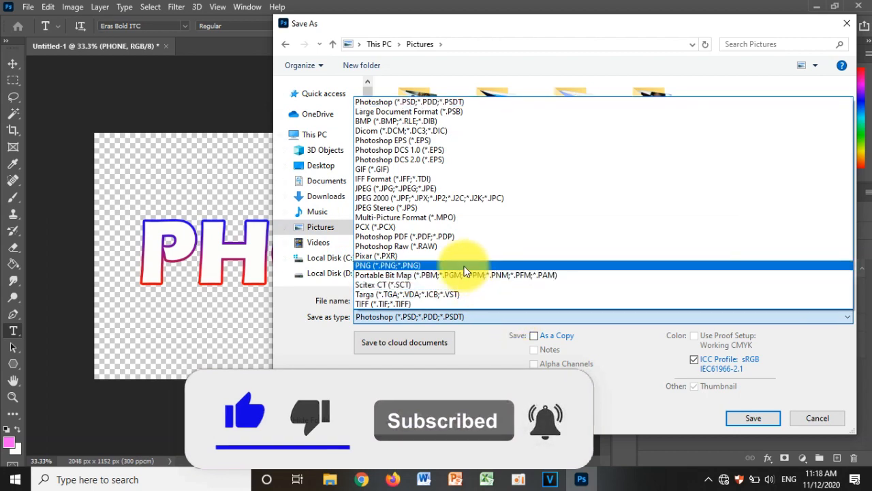
pyautogui.click(466, 266)
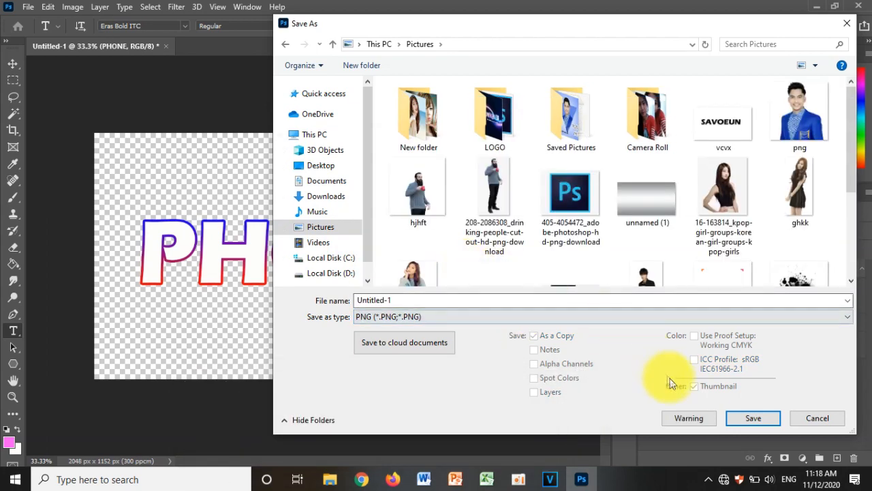
pyautogui.doubleClick(502, 300)
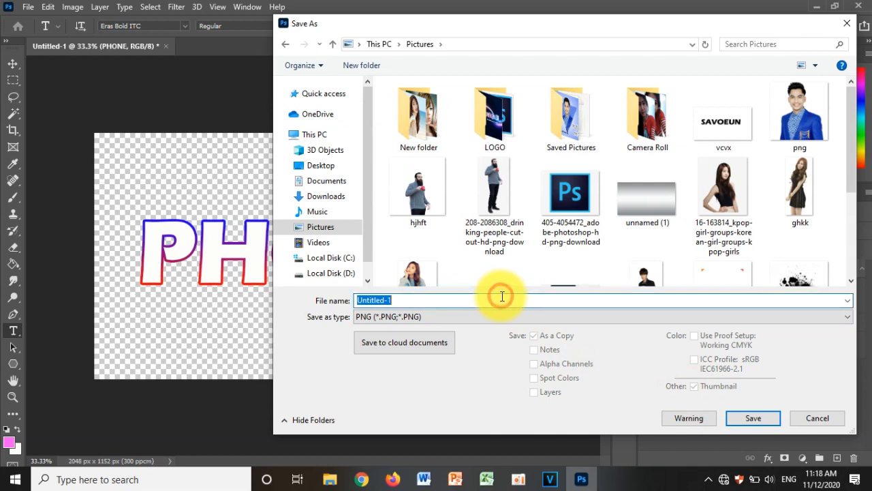
pyautogui.write('FGFH')
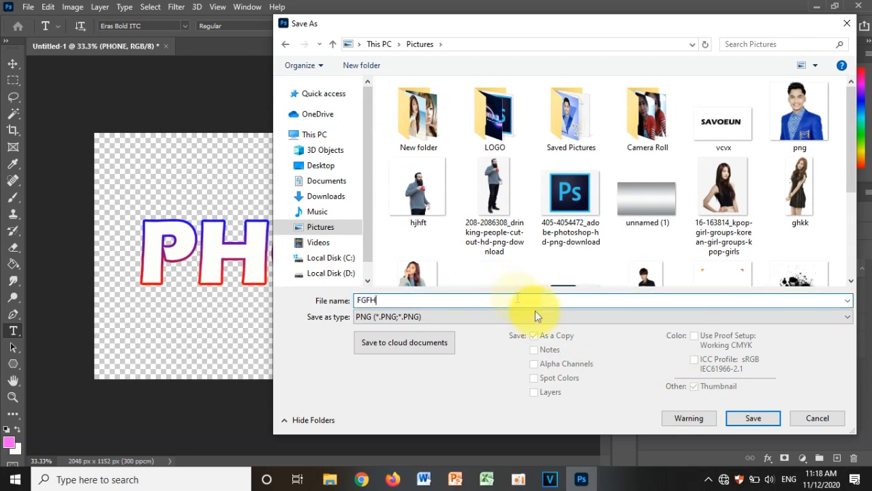
pyautogui.click(750, 421)
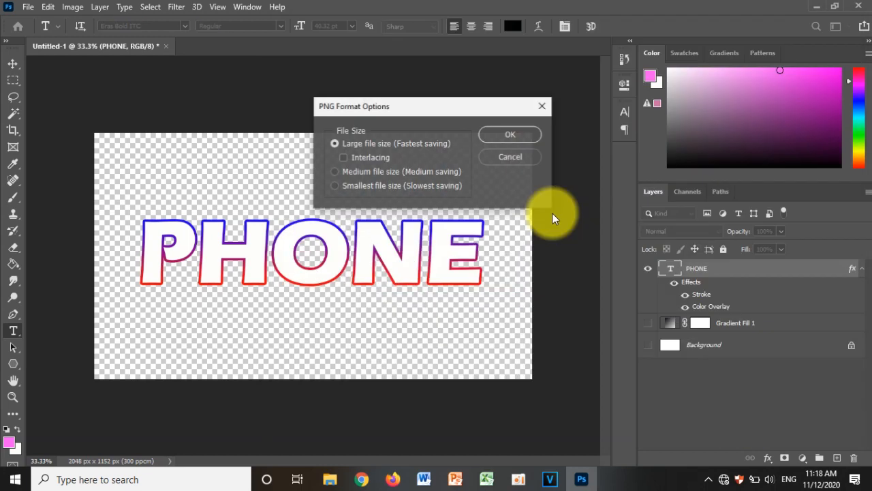
pyautogui.click(505, 134)
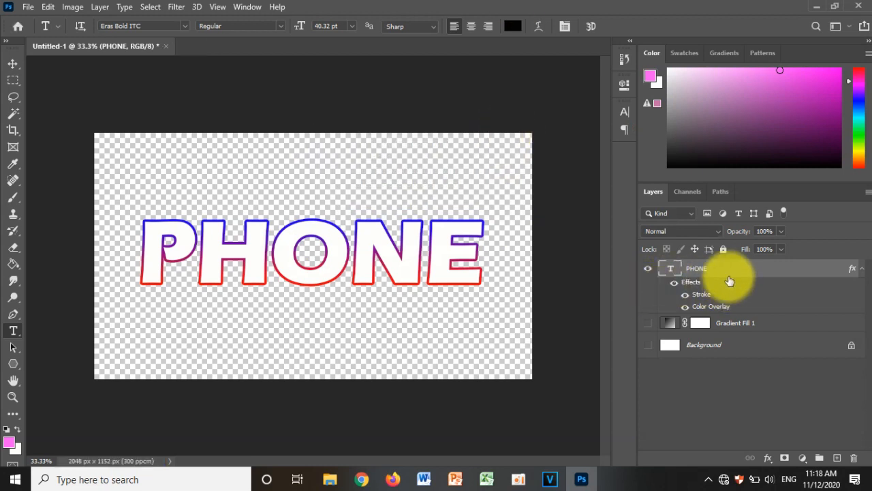
# Show the Gradient Fill 1 and Background layers again and delete the PHONE text layer.
pyautogui.click(646, 324)
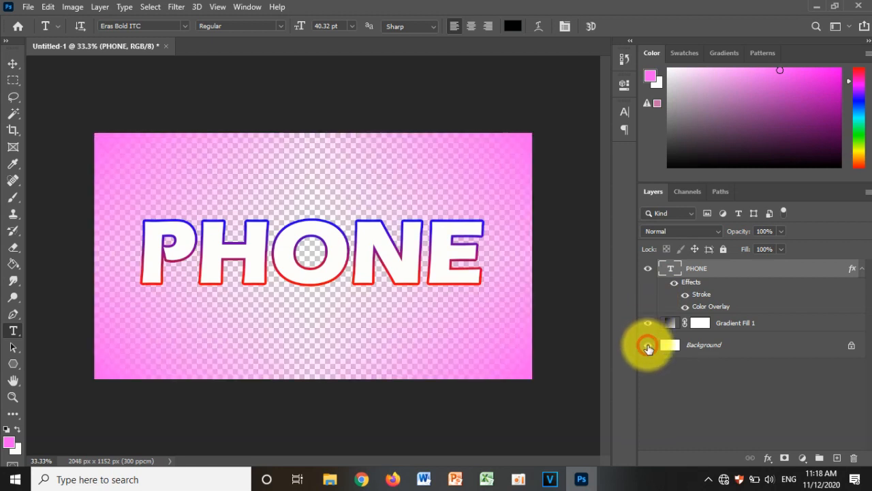
pyautogui.click(648, 346)
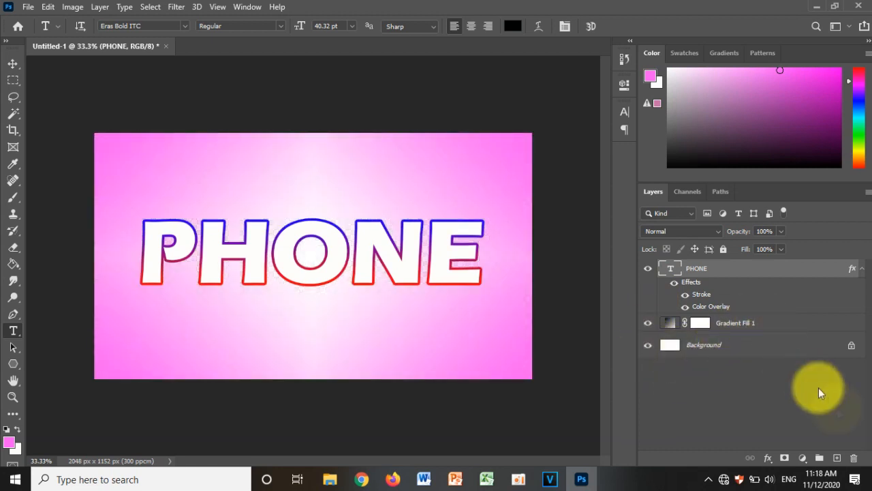
pyautogui.click(852, 464)
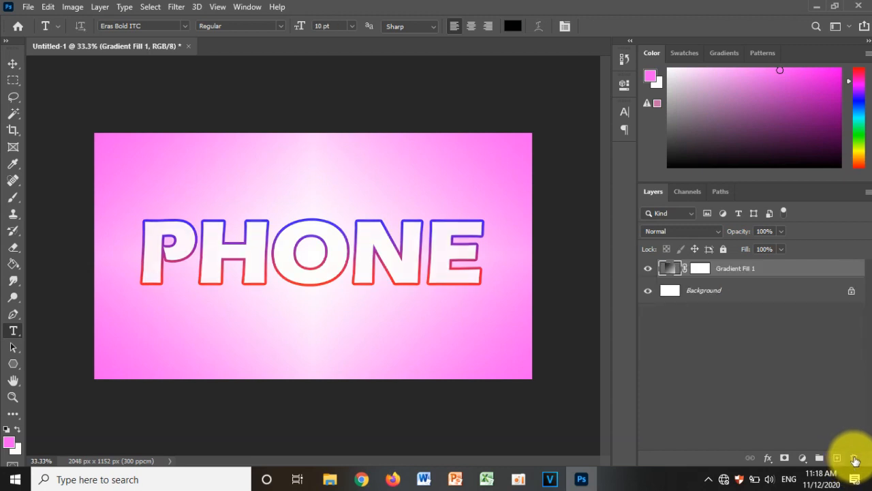
# Open the FGFH image from the Pictures folder.
pyautogui.click(28, 7)
pyautogui.click(43, 33)
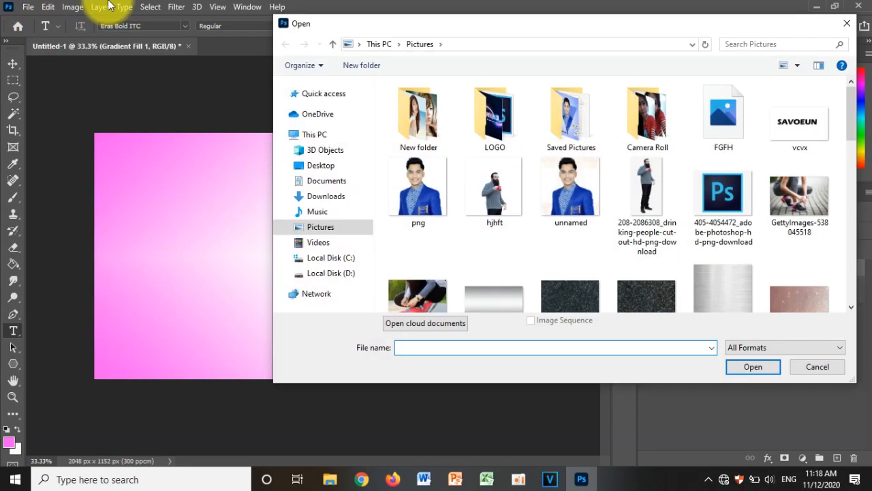
pyautogui.click(724, 127)
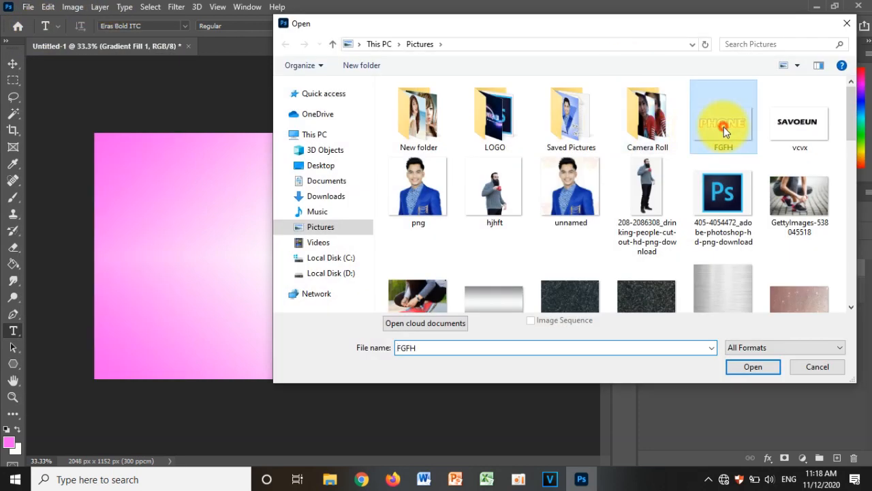
pyautogui.click(752, 366)
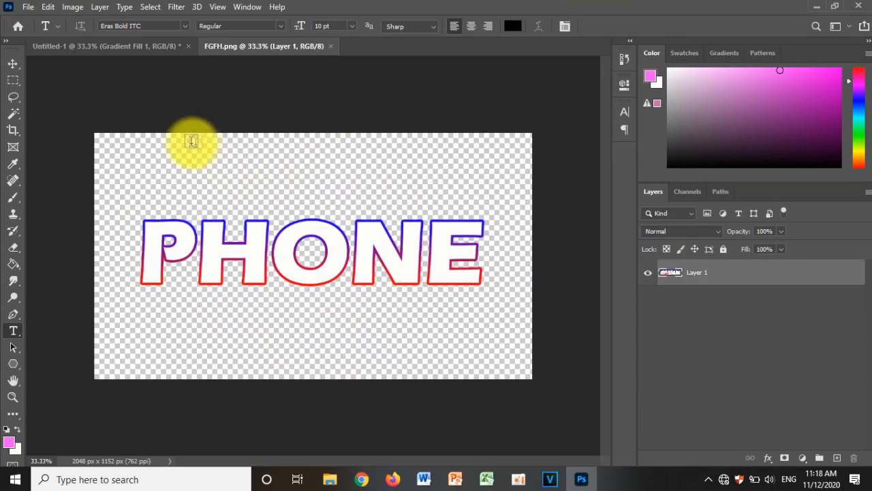
# Copy the PHONE image from FGFH.png into Untitled-1, close FGFH.png, and centre the copied text on the canvas.
pyautogui.click(12, 63)
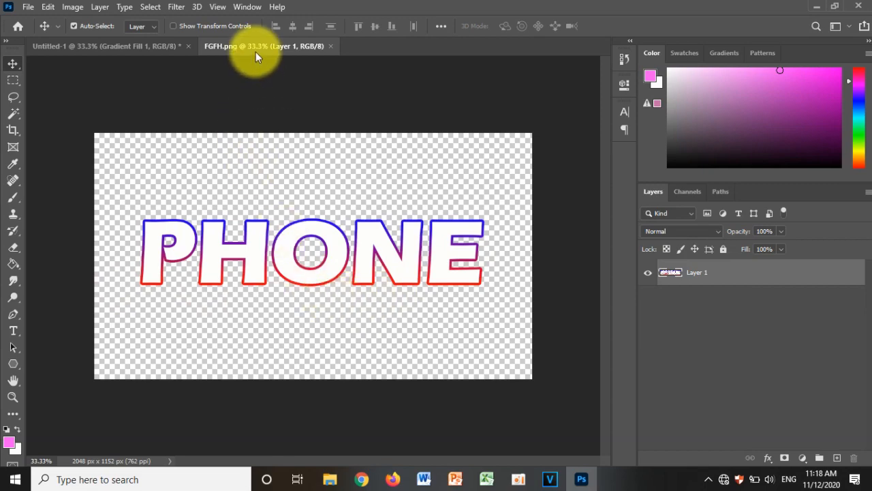
pyautogui.moveTo(256, 45); pyautogui.dragTo(426, 75)
pyautogui.moveTo(538, 254); pyautogui.dragTo(269, 237)
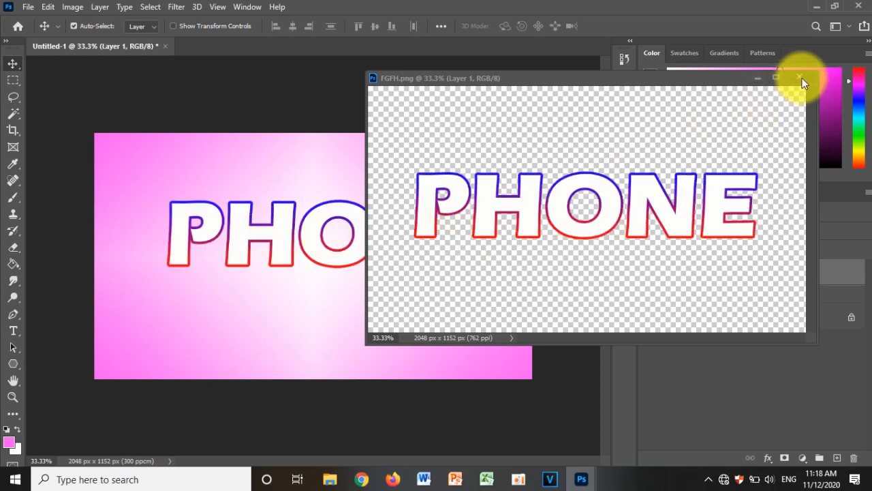
pyautogui.click(802, 79)
pyautogui.moveTo(395, 234); pyautogui.dragTo(342, 263)
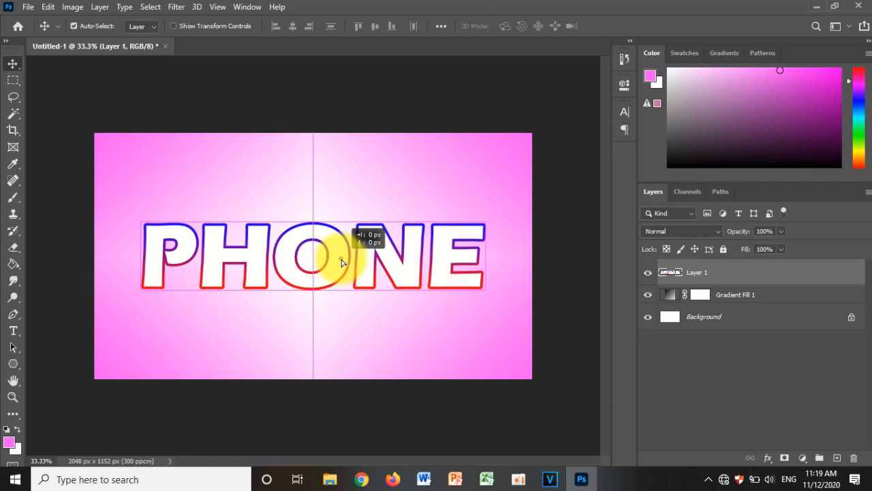
pyautogui.moveTo(342, 261); pyautogui.dragTo(342, 263)
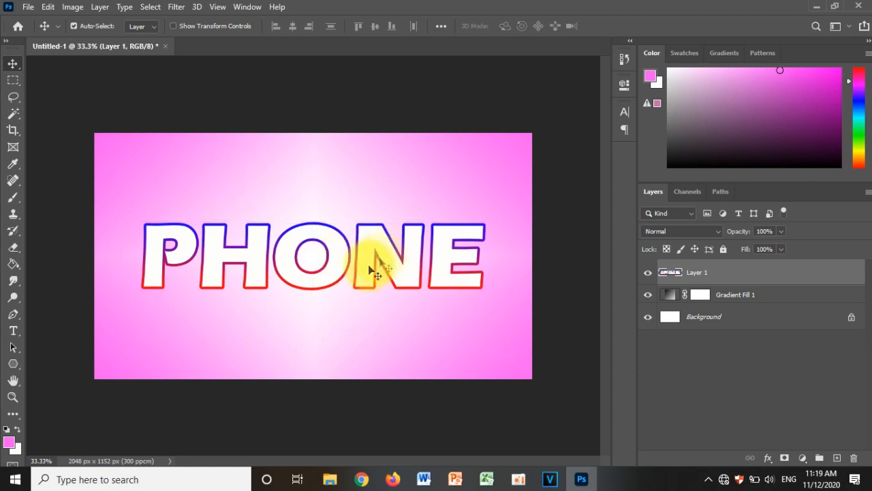
# Draw a closed four-point Pen path around the lower part of PHONE, its upper edge slanting up from the P to the top of the E.
pyautogui.click(14, 315)
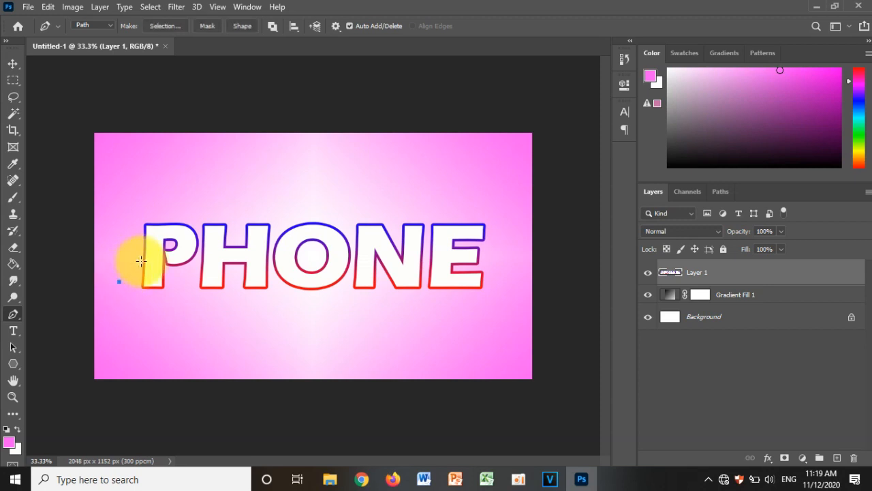
pyautogui.click(510, 226)
pyautogui.click(497, 330)
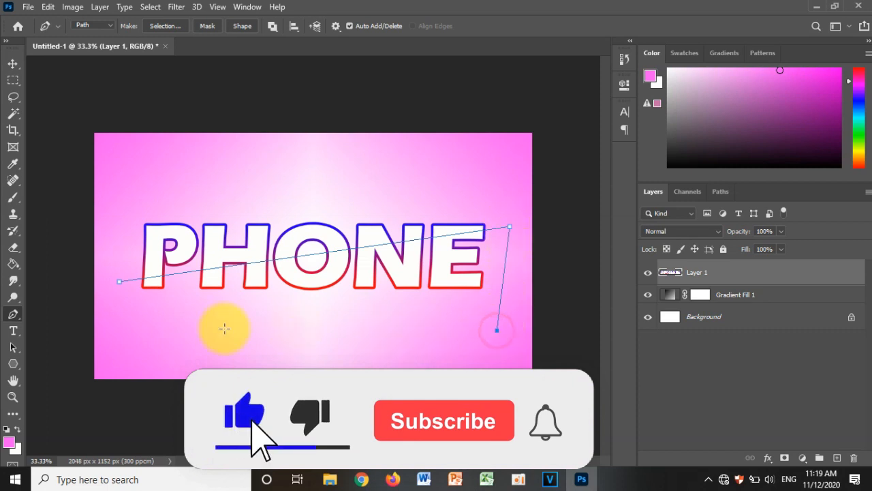
pyautogui.click(120, 325)
pyautogui.click(120, 282)
# Convert the path into a new anti-aliased selection with a 0-pixel feather radius.
pyautogui.rightClick(281, 316)
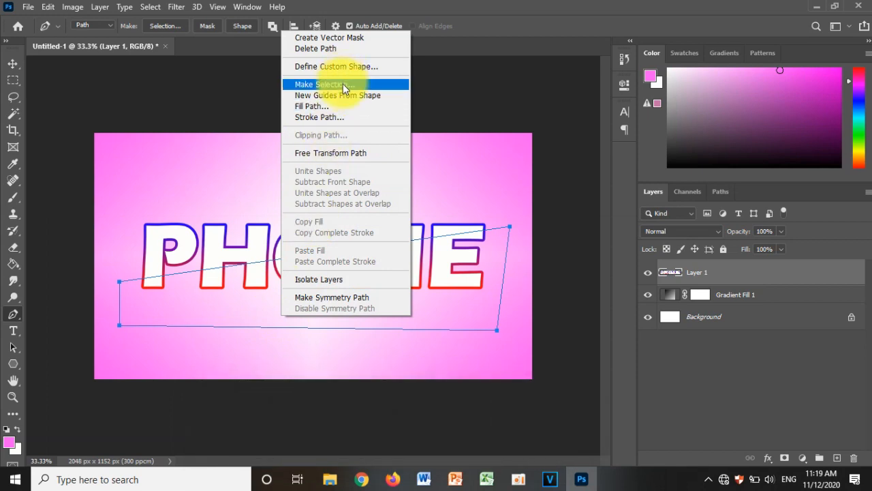
pyautogui.rightClick(233, 295)
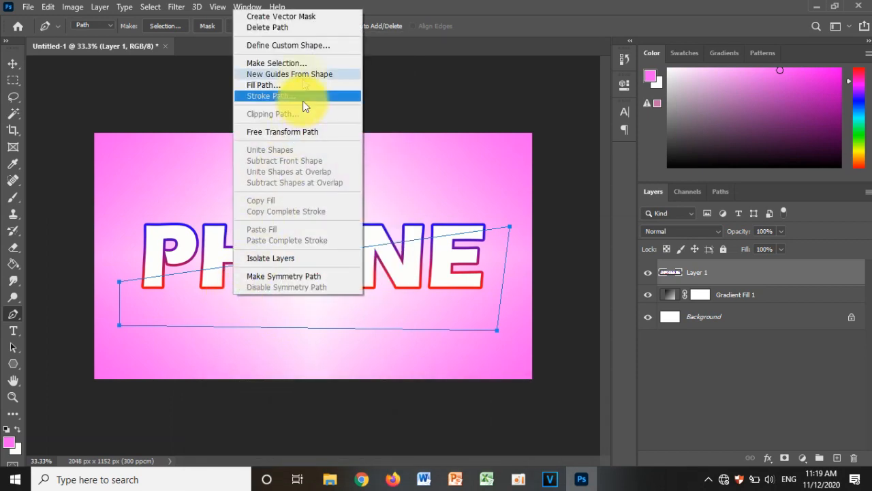
pyautogui.click(307, 62)
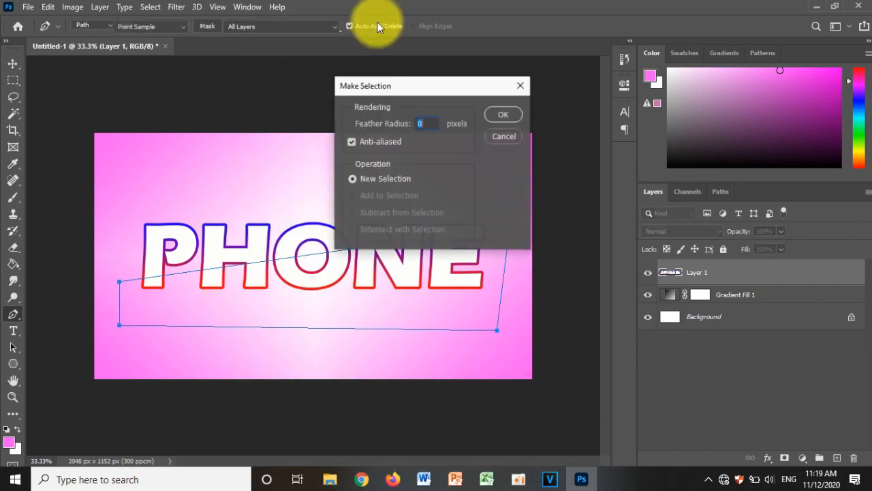
pyautogui.click(507, 114)
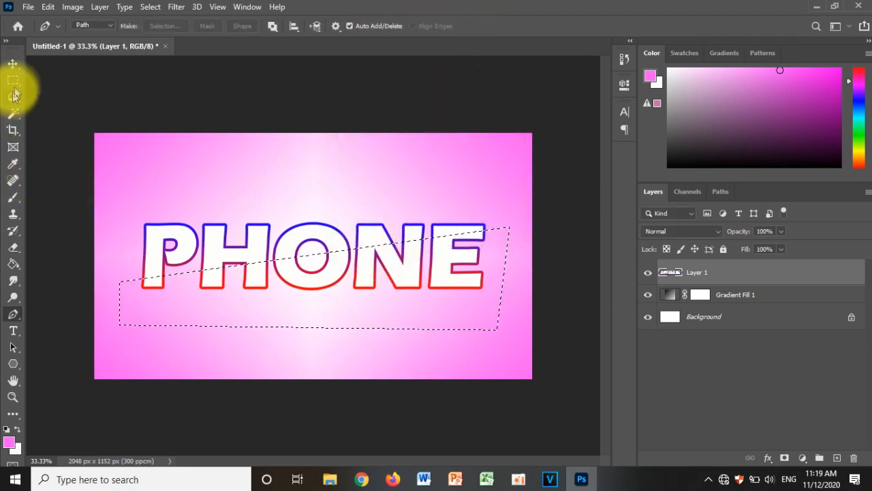
# Offset the selected lower part of PHONE slightly down and right, deselect, and shift the whole split text slightly up and left.
pyautogui.click(12, 66)
pyautogui.moveTo(393, 266); pyautogui.dragTo(400, 274)
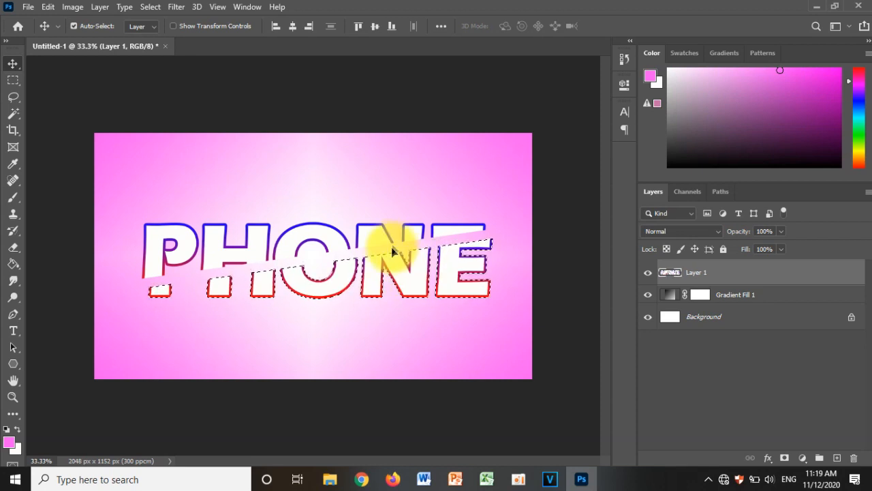
pyautogui.click(13, 80)
pyautogui.click(119, 87)
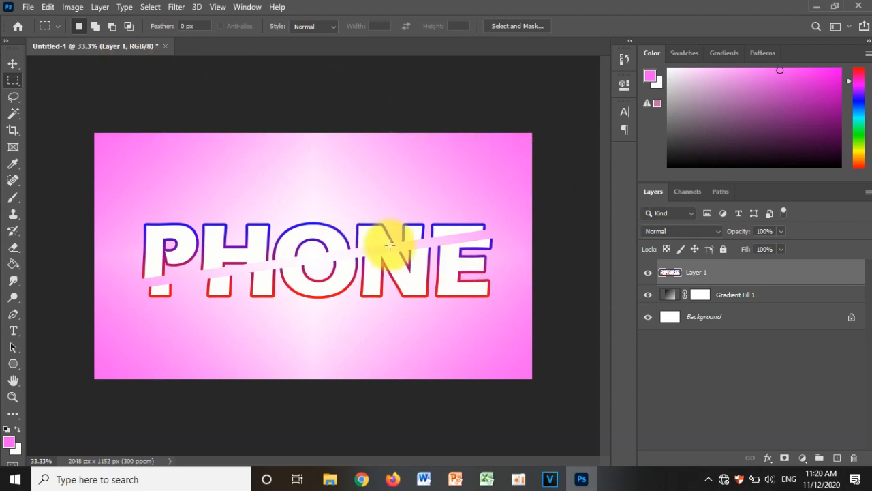
pyautogui.click(16, 66)
pyautogui.moveTo(408, 268)
pyautogui.mouseDown()
pyautogui.moveTo(419, 276)
pyautogui.moveTo(403, 276)
pyautogui.mouseUp()
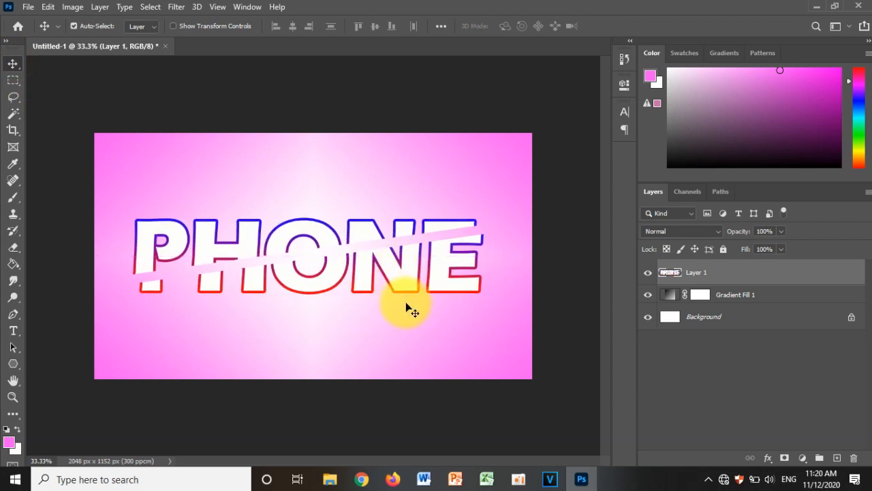
# Add a Drop Shadow to Layer 1 with its angle set to -56° and apply the layer style.
pyautogui.rightClick(750, 276)
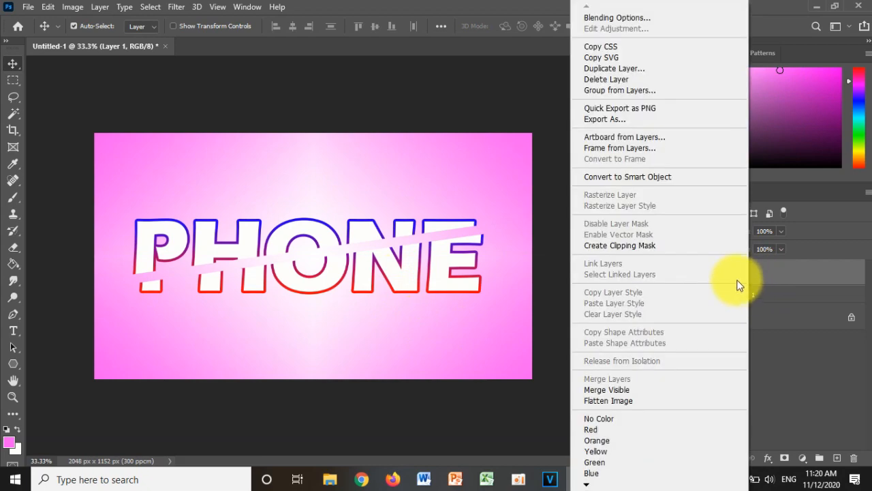
pyautogui.click(651, 18)
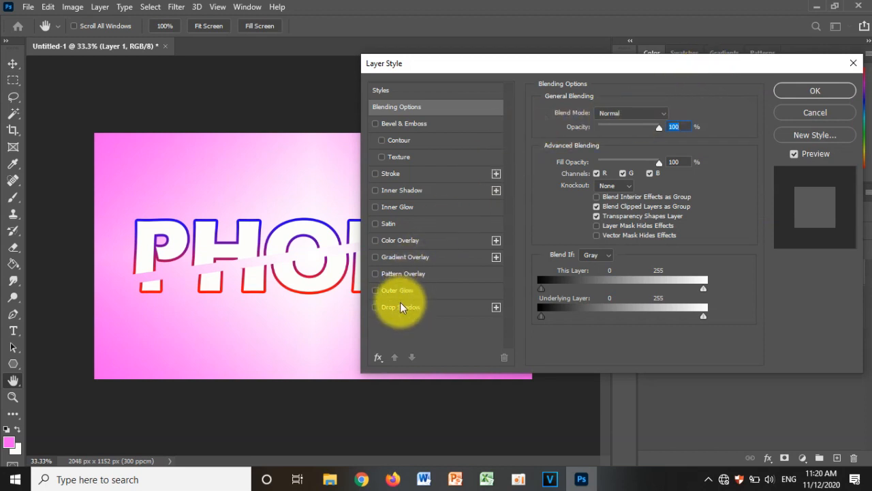
pyautogui.click(401, 308)
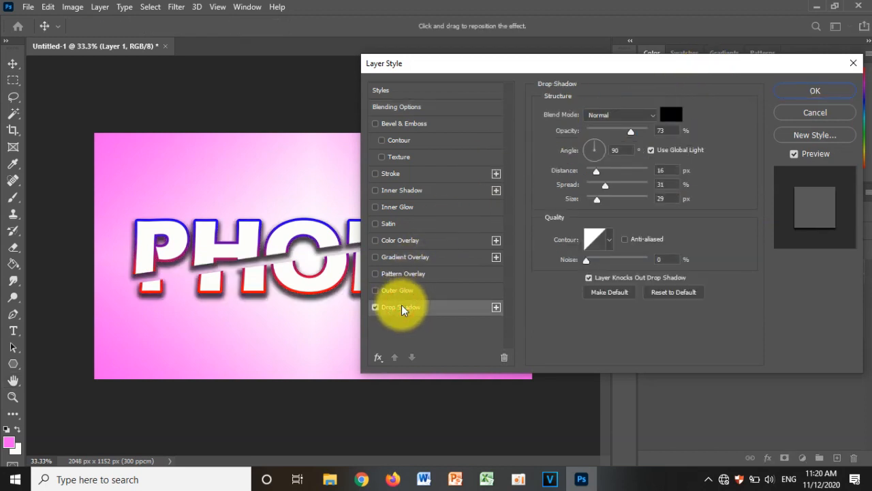
pyautogui.moveTo(603, 150)
pyautogui.mouseDown()
pyautogui.moveTo(597, 139)
pyautogui.moveTo(605, 162)
pyautogui.moveTo(604, 152)
pyautogui.mouseUp()
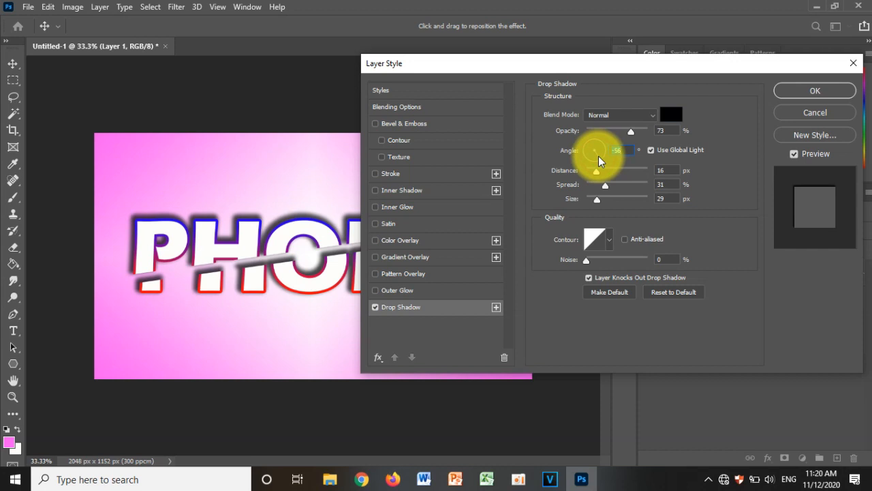
pyautogui.click(791, 91)
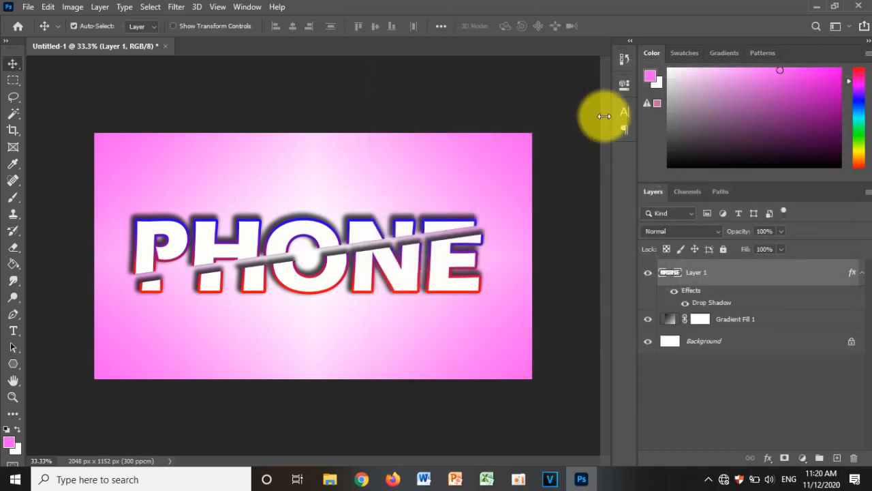